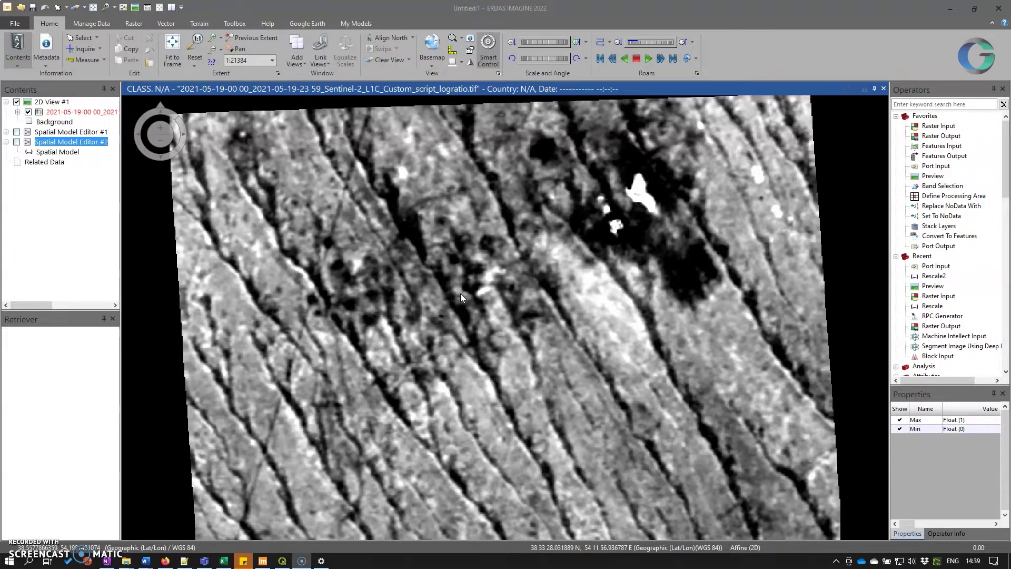
Inquire the pixel value at the white patch in the dark area of the log-ratio image, and close the inquire cursor.
click(526, 240)
click(467, 168)
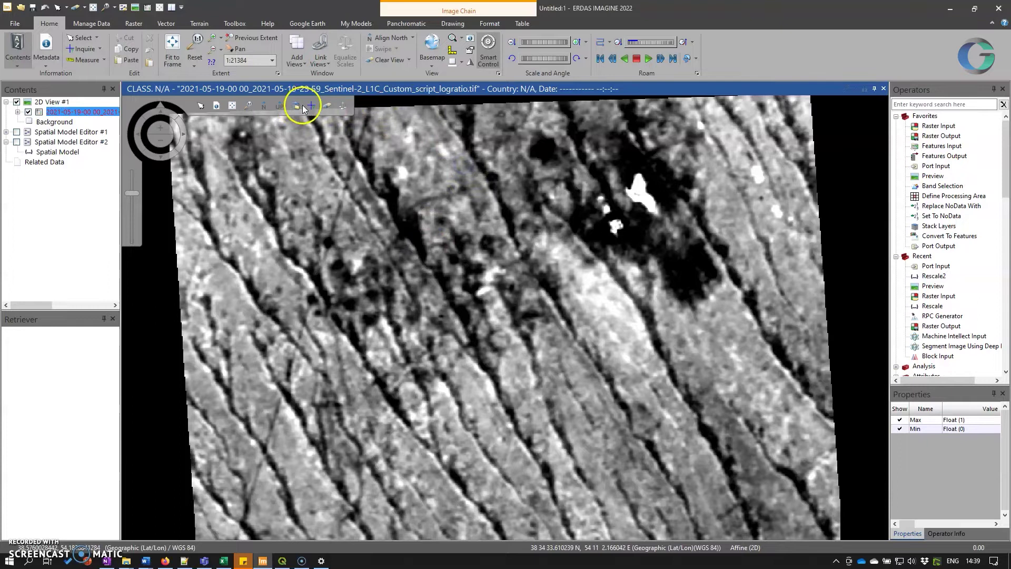
click(309, 107)
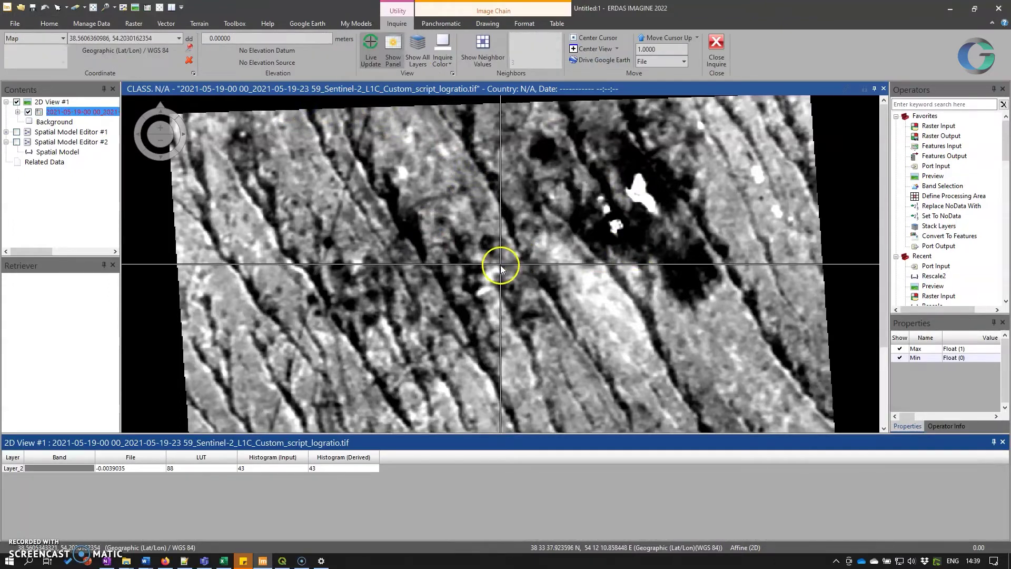
drag(501, 276, 637, 187)
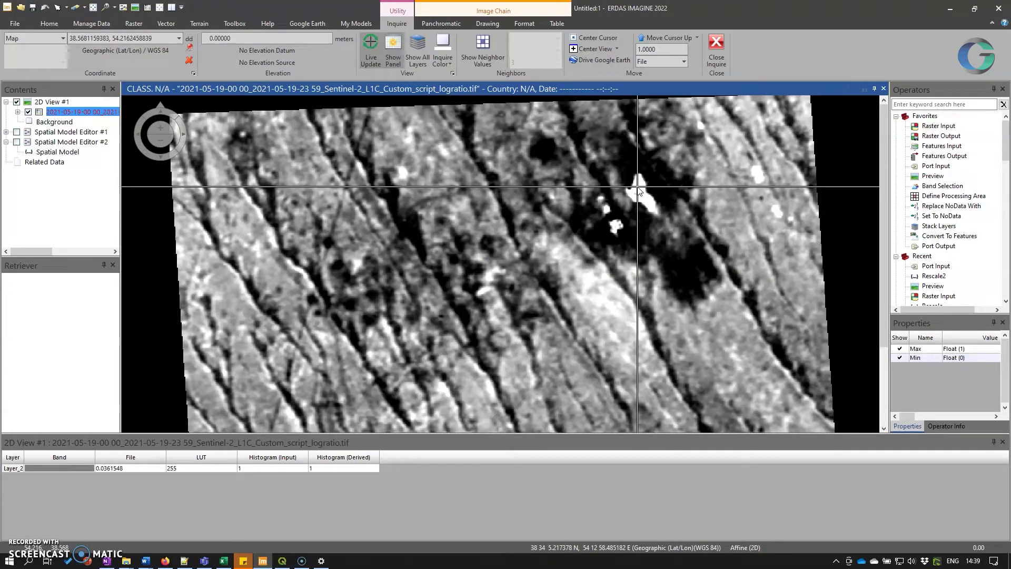
click(717, 43)
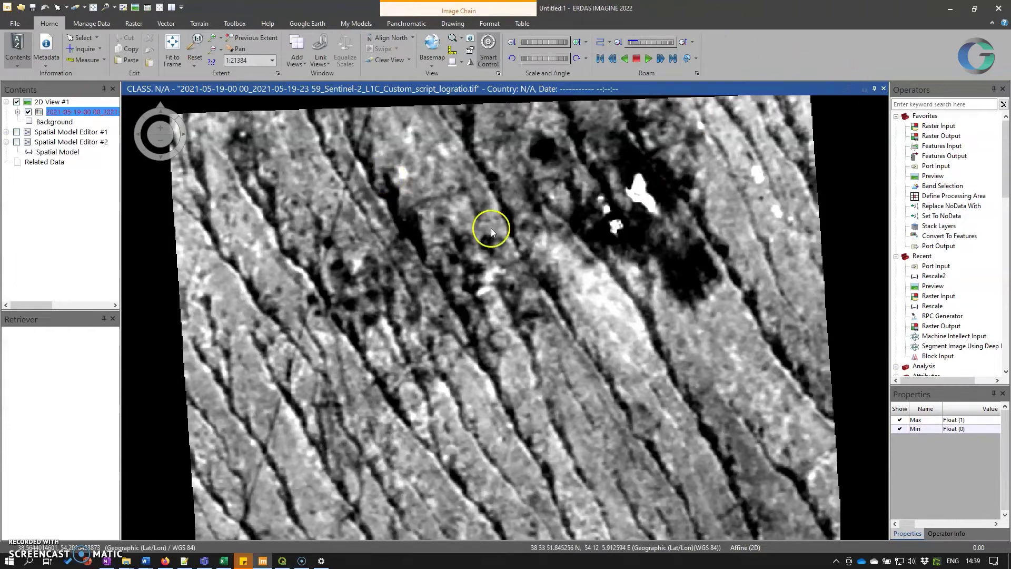
Show Spatial Model Editor #2 and group the statistics, Max and Min scalars and arithmetic operators into a submodel, leaving out Raster Input, ports and Preview.
click(17, 142)
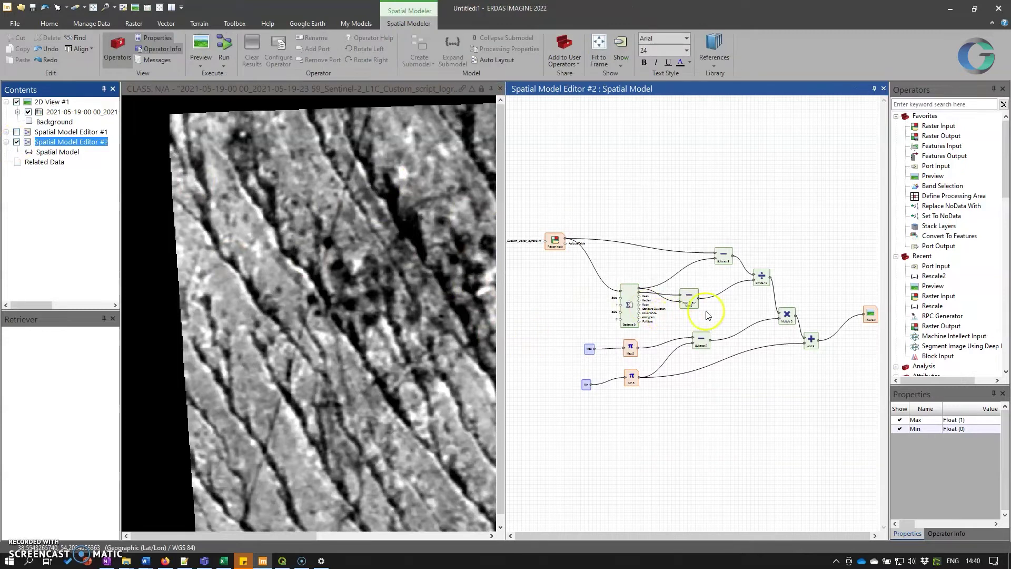
drag(726, 302, 704, 295)
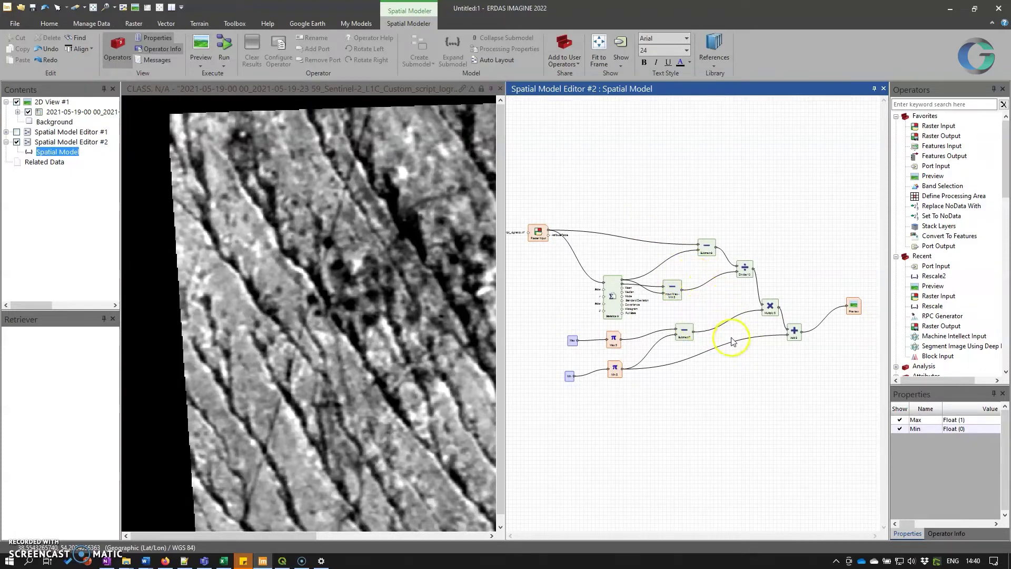
click(711, 314)
click(794, 232)
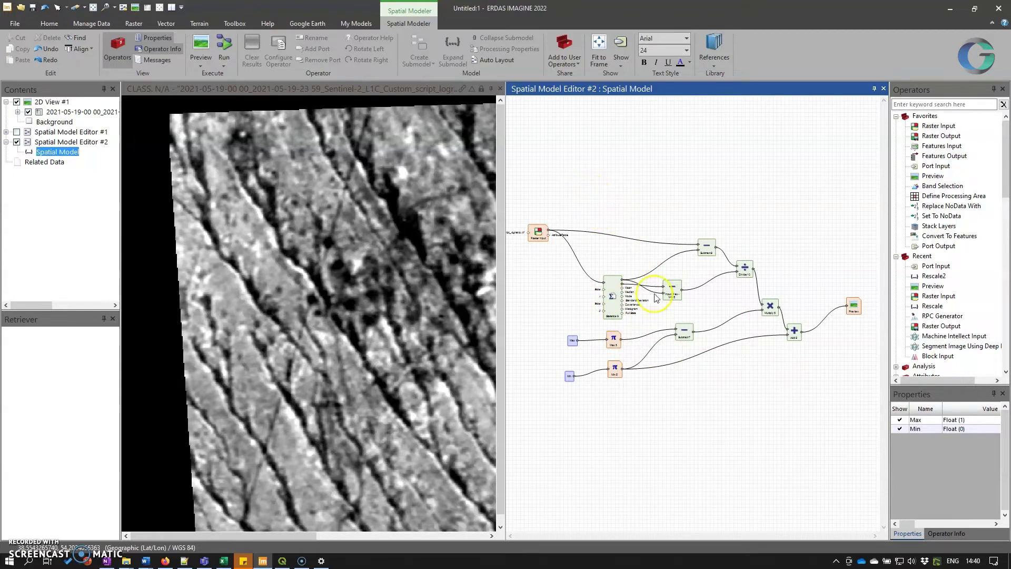
drag(593, 194, 819, 409)
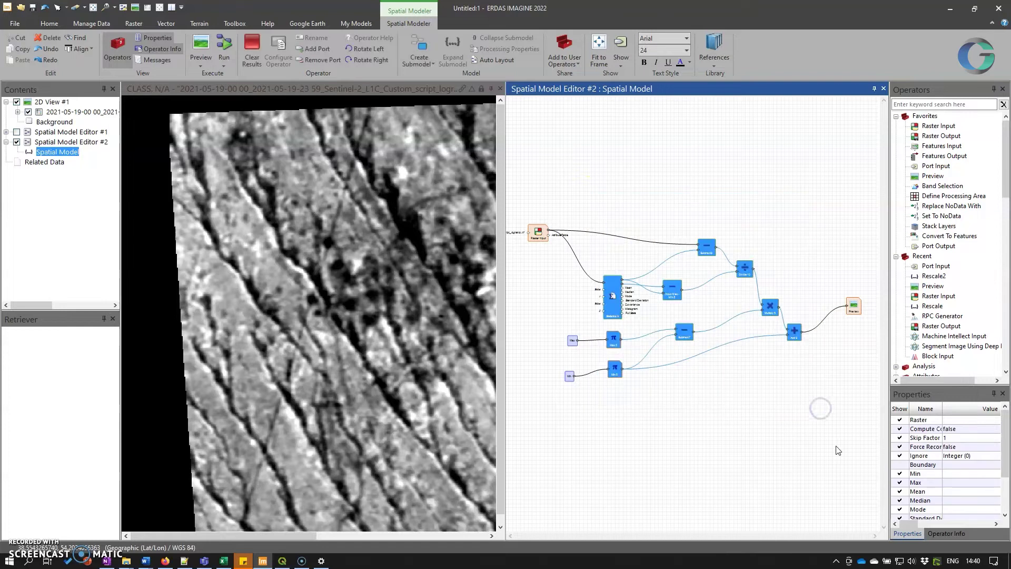
click(419, 47)
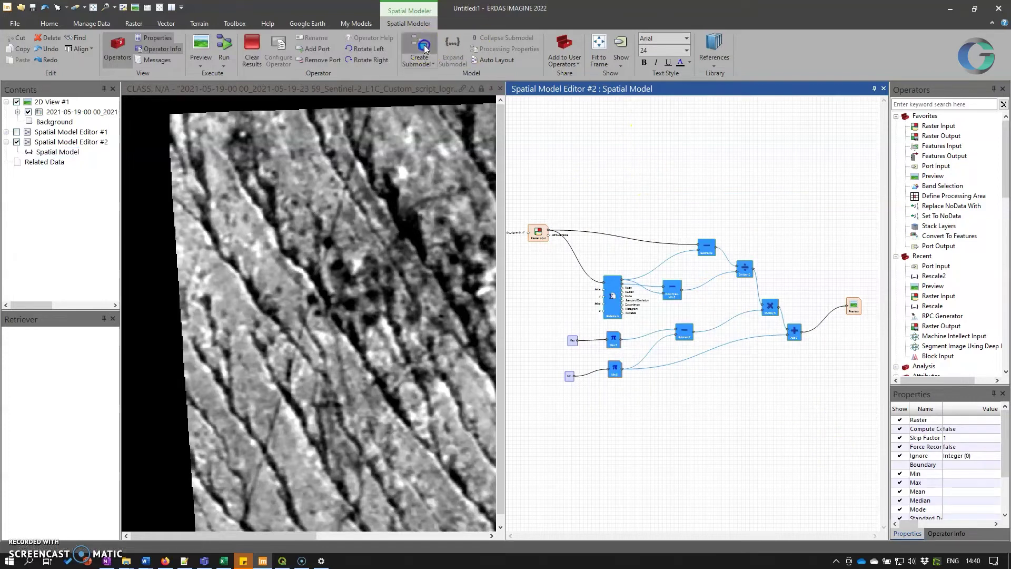
scroll(696, 284, up, 1)
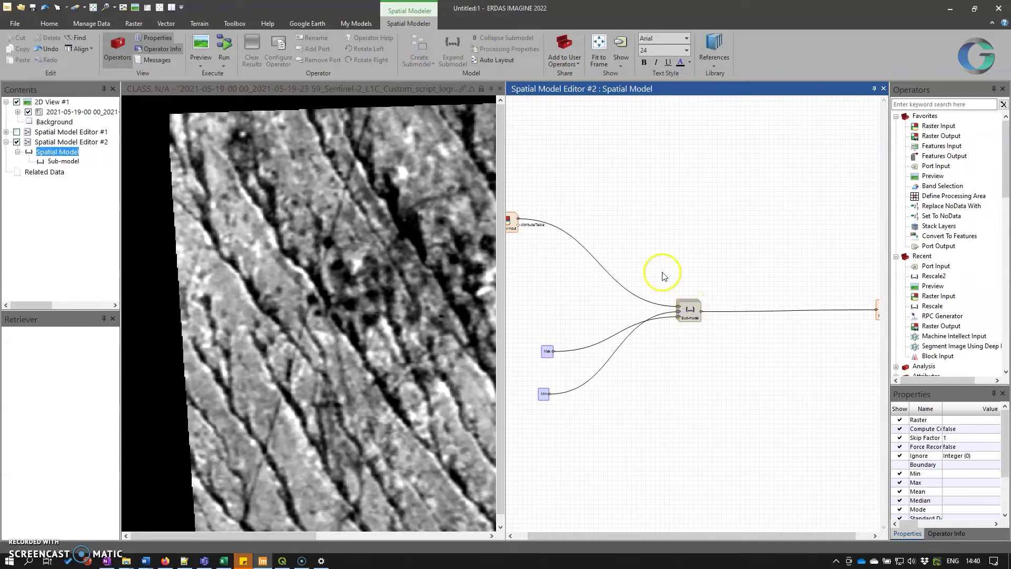
scroll(673, 271, down, 1)
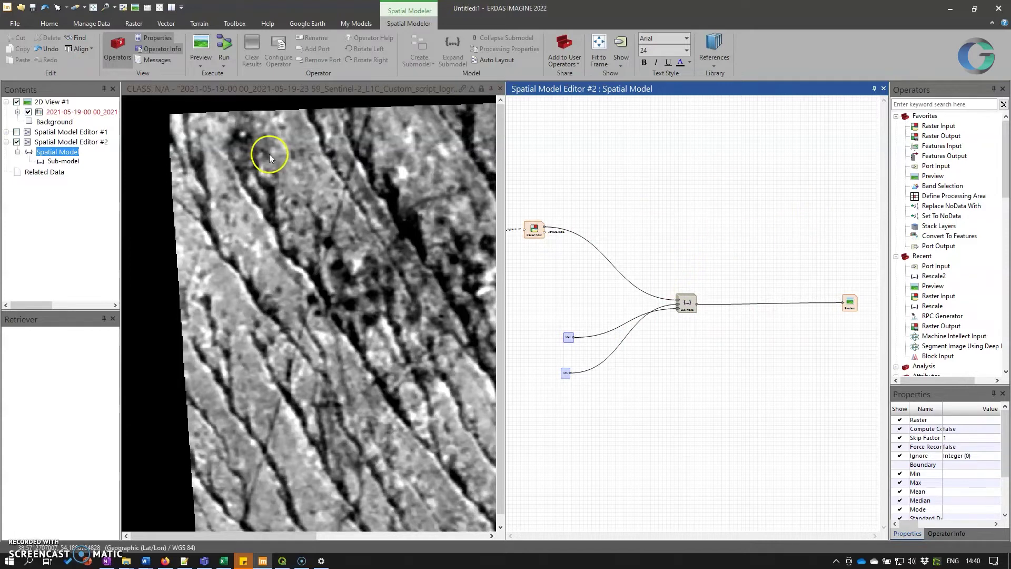
Replace Spatial Model Editor #2 with Editor #1, examine the contents of its Linear Rescale submodel and return to the parent model.
click(17, 141)
click(17, 132)
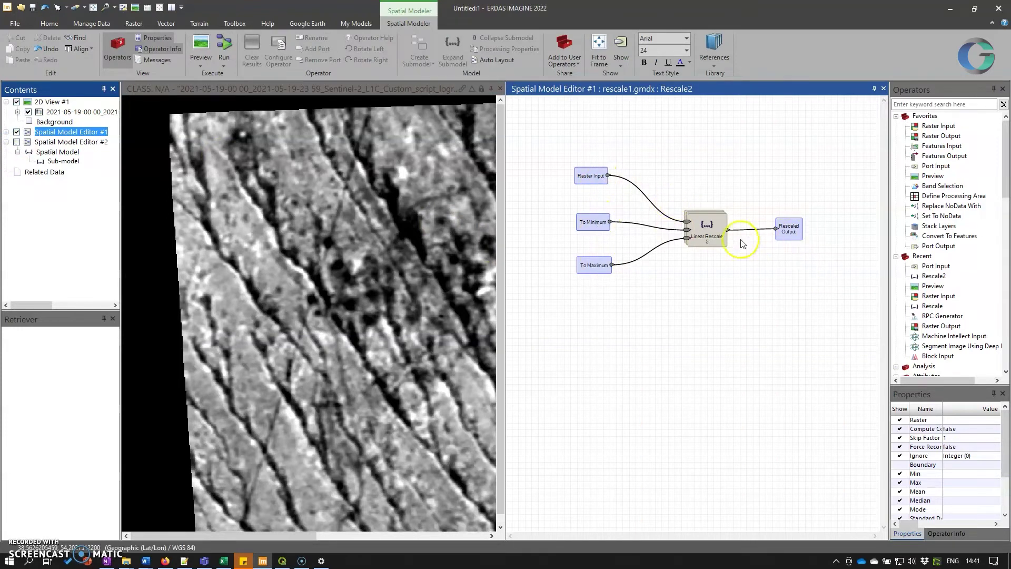
double_click(706, 239)
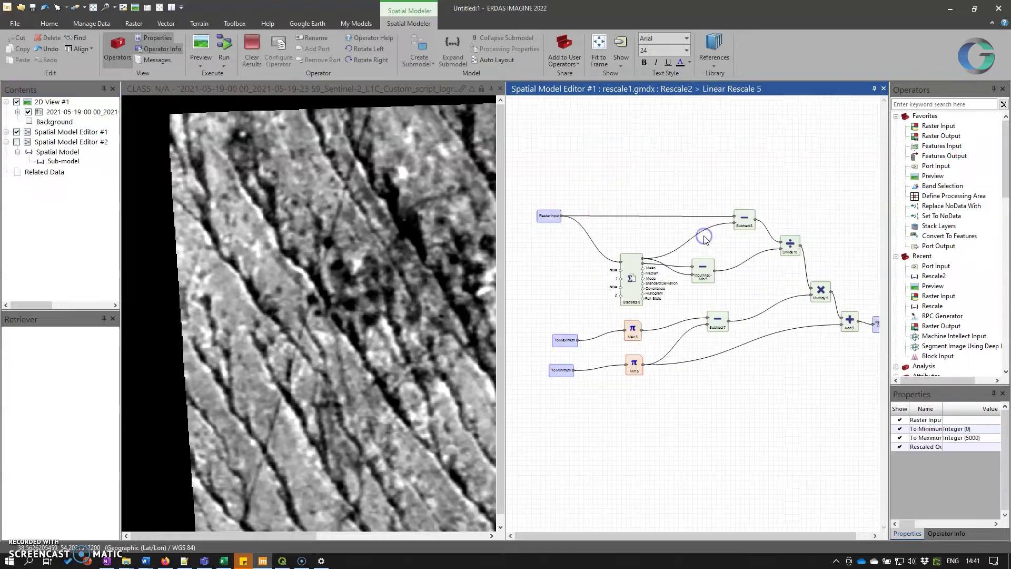
drag(742, 301, 711, 292)
click(495, 38)
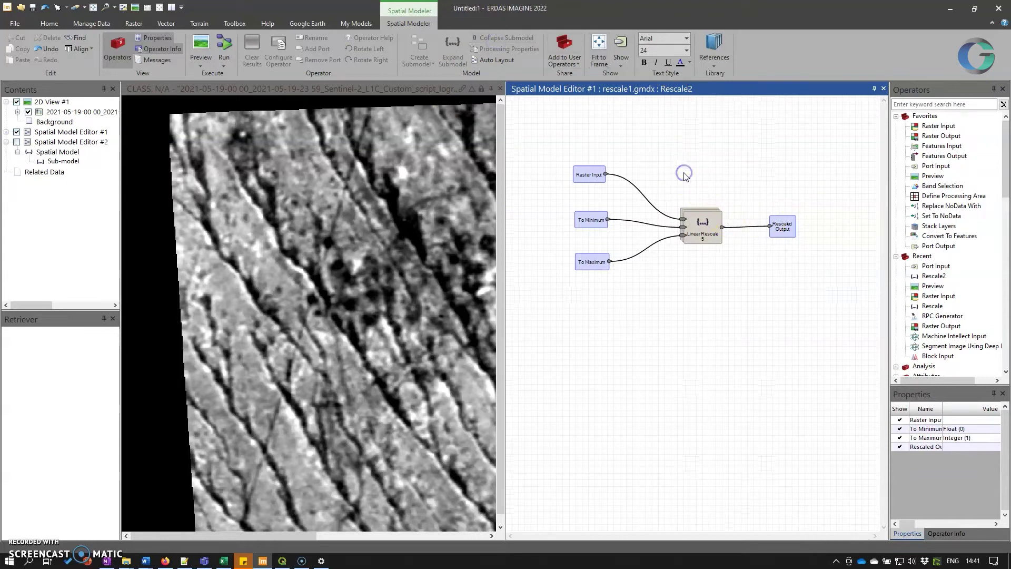
Add the rescale1.gmdx model to the user operators with name and display name Rescale3, and locate it in the operator list.
click(576, 61)
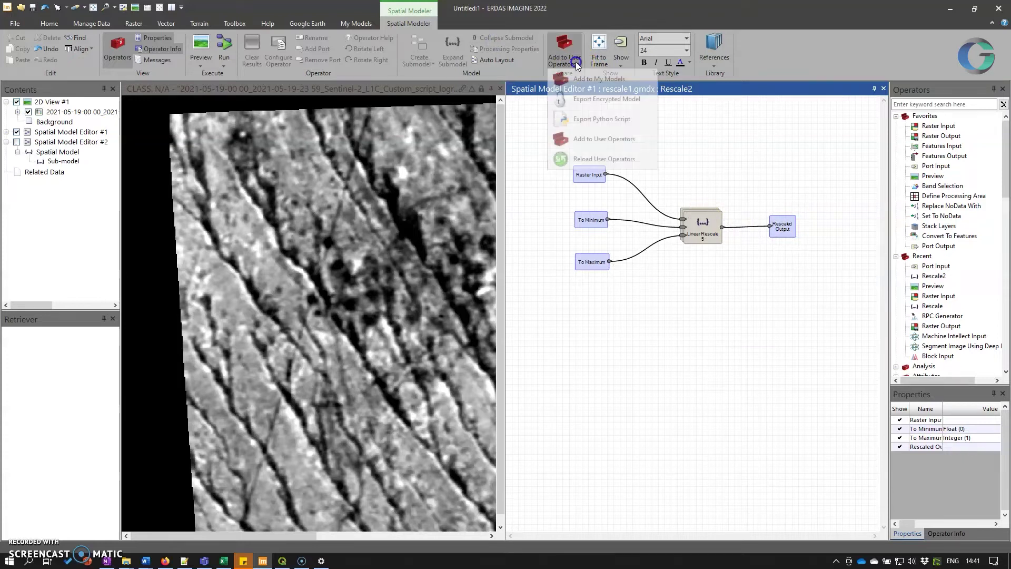
click(634, 140)
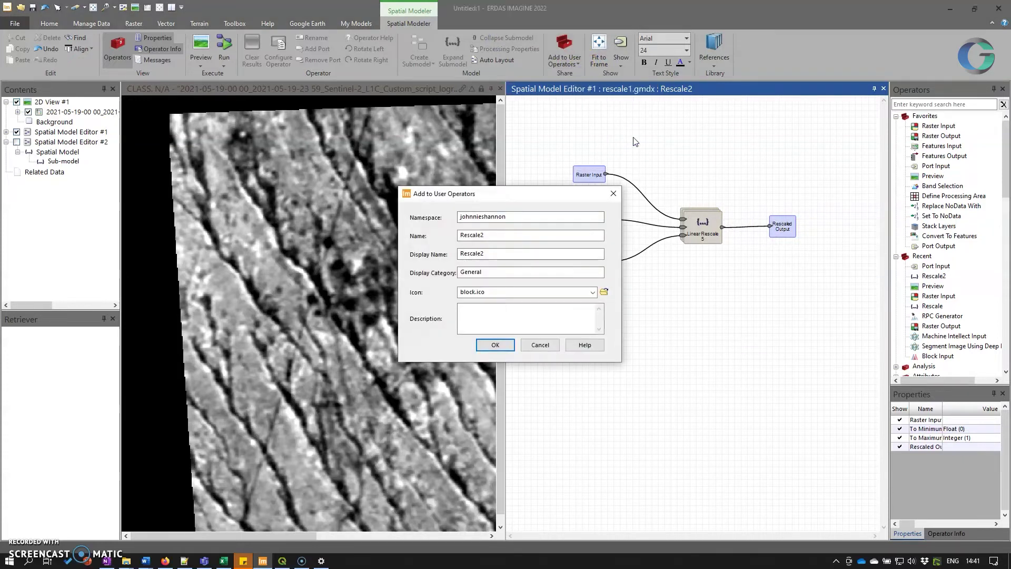
click(500, 236)
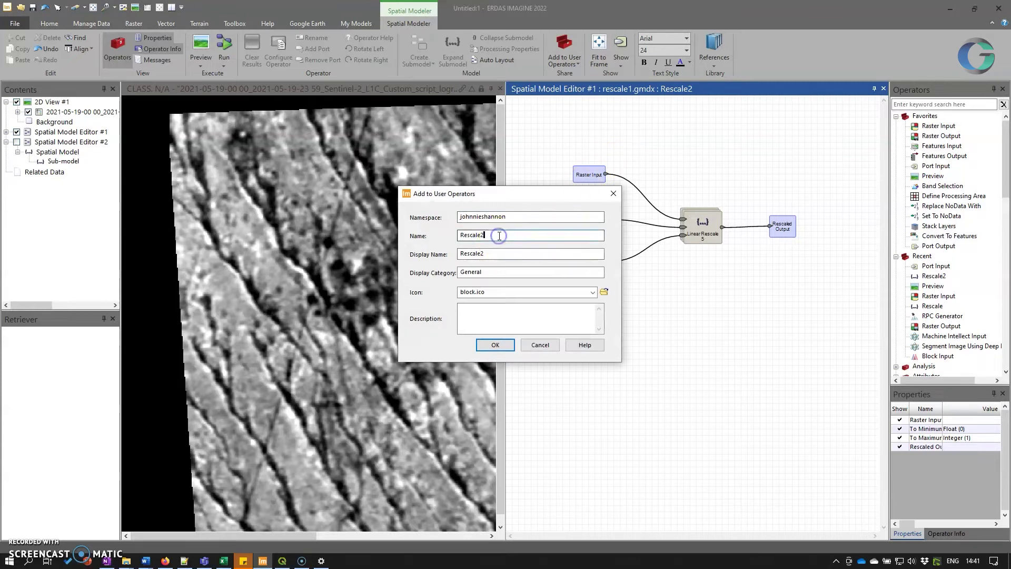
click(498, 253)
double_click(503, 271)
click(504, 272)
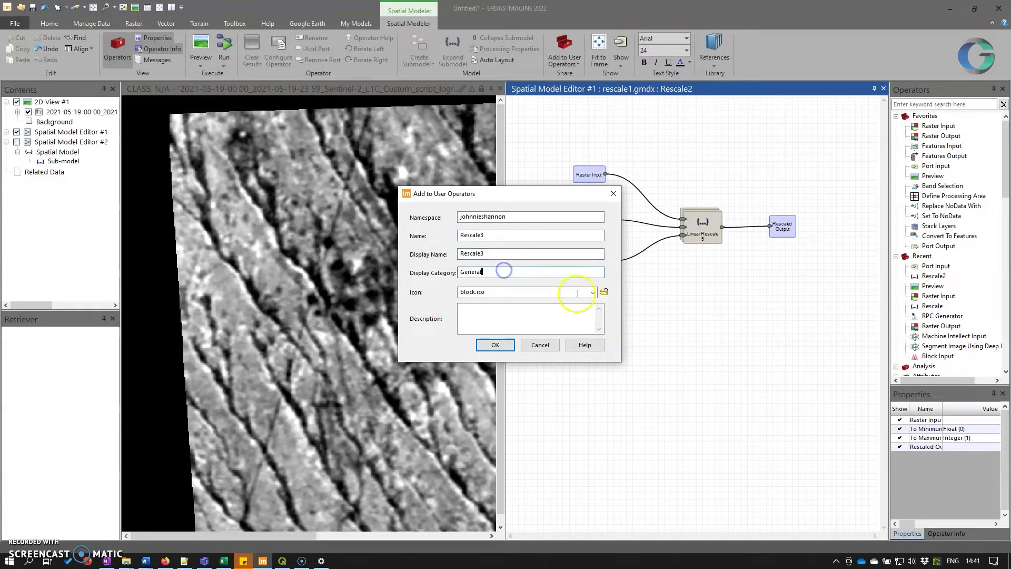
click(501, 348)
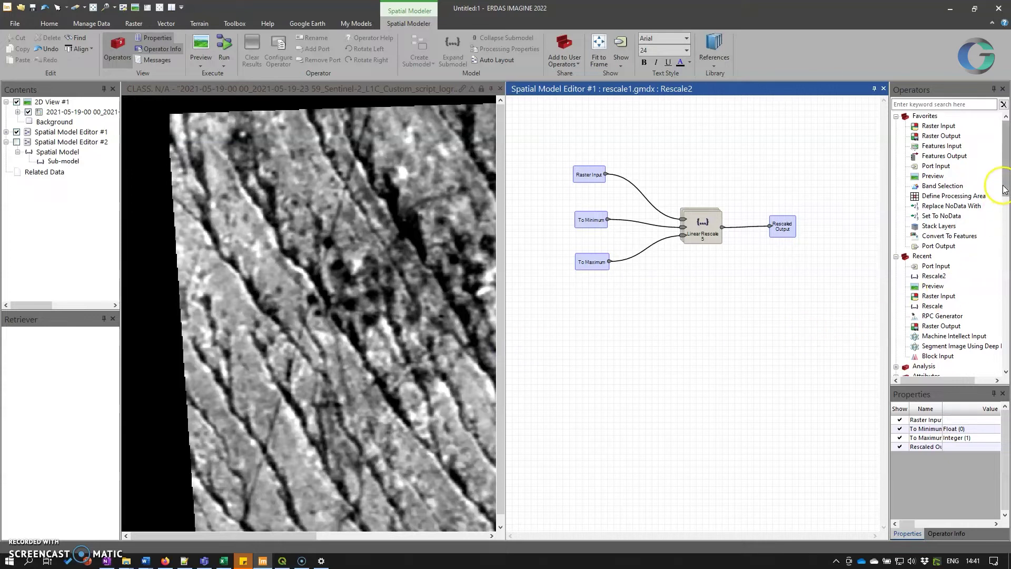
drag(1006, 191, 1007, 363)
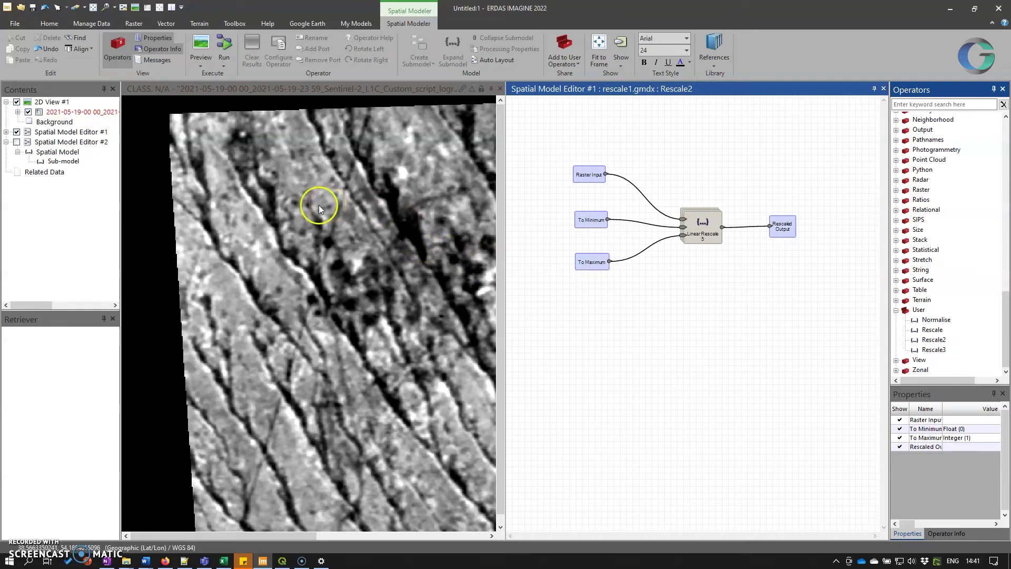
Hide Spatial Model Editor #1, open a new spatial model editor and add the displayed log-ratio image as a Raster Input.
click(17, 131)
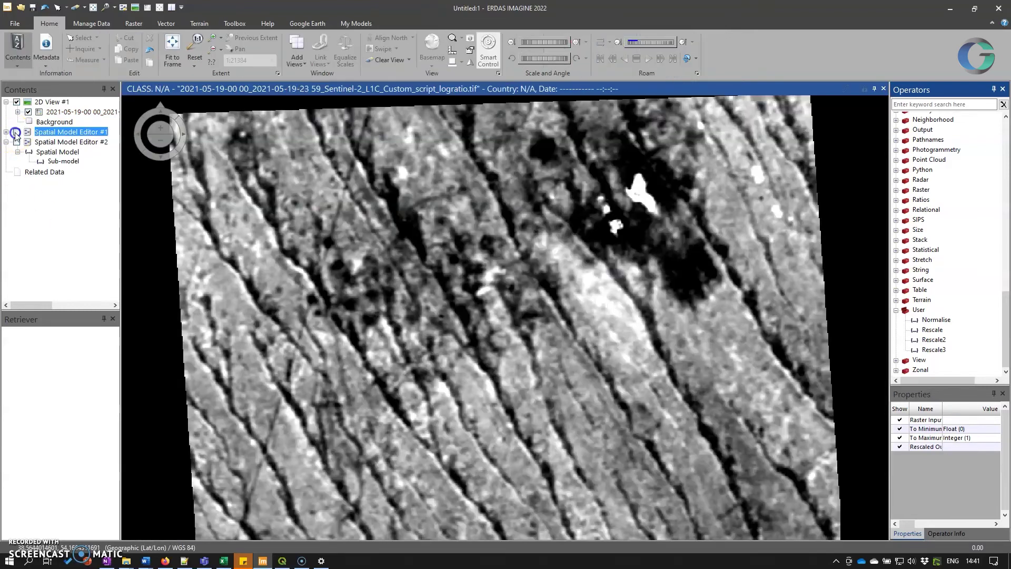
click(122, 8)
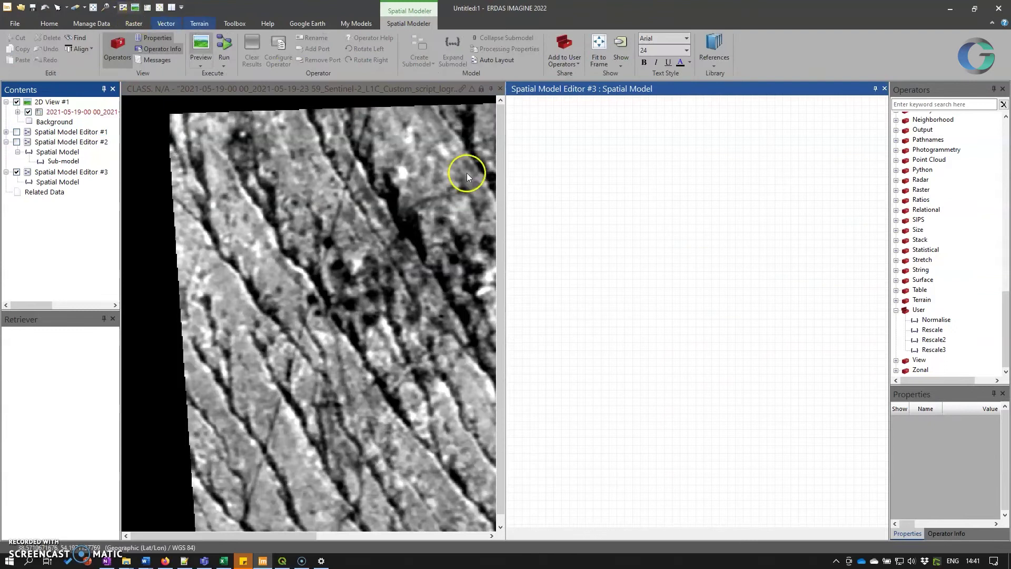
click(54, 111)
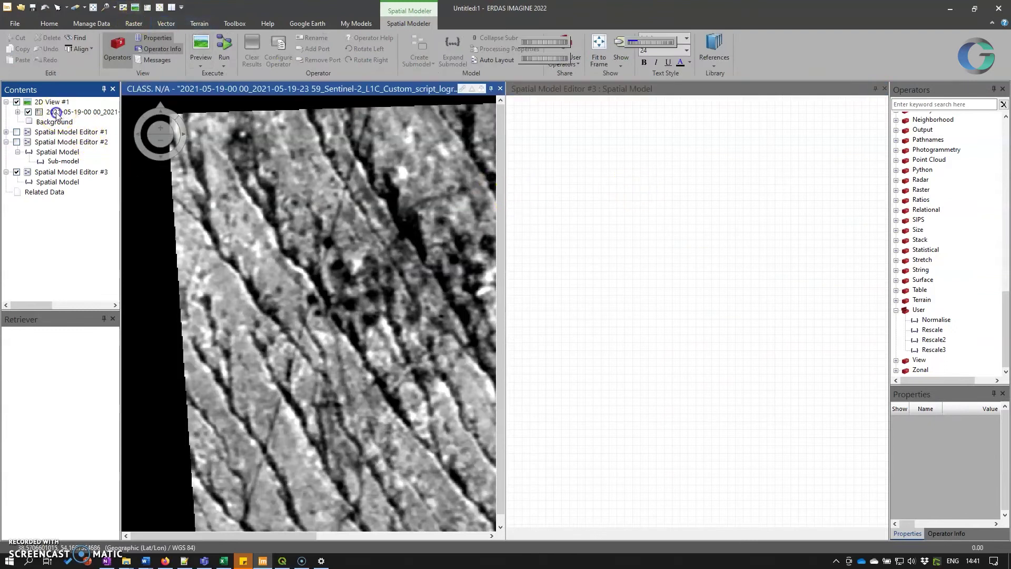
drag(516, 210, 607, 210)
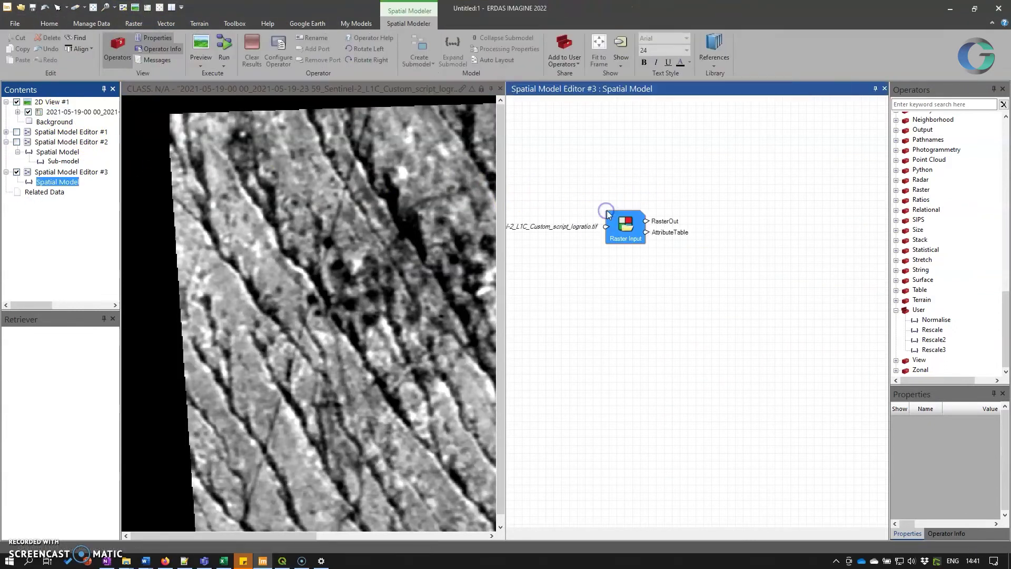
Add the Rescale3 user operator to the model and connect the Raster Input's RasterOut port to its first input.
drag(940, 349, 734, 267)
click(647, 222)
drag(648, 221, 725, 259)
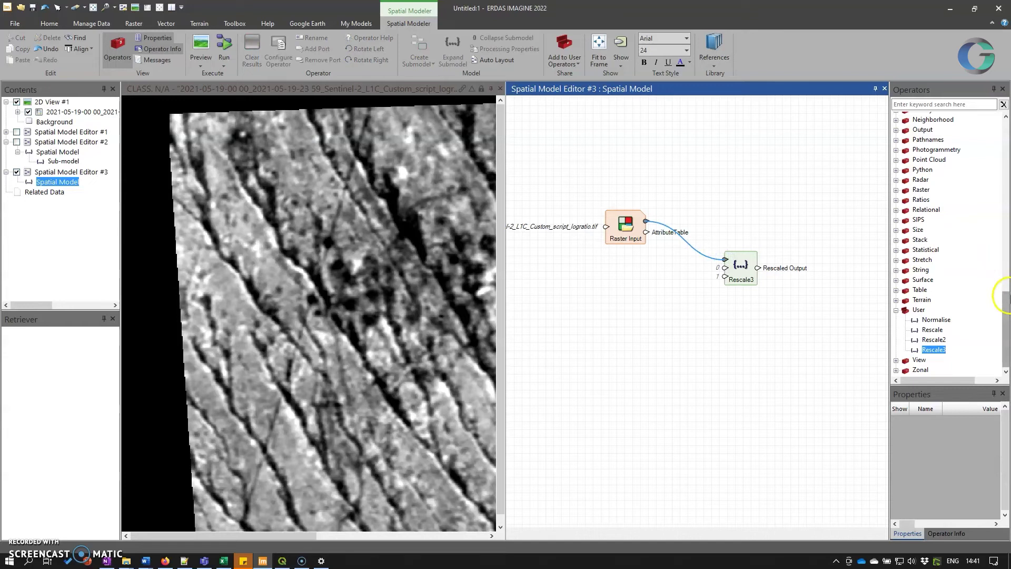
Add a Preview operator fed by Rescale3's Rescaled Output and run the model preview.
drag(1006, 158, 1005, 129)
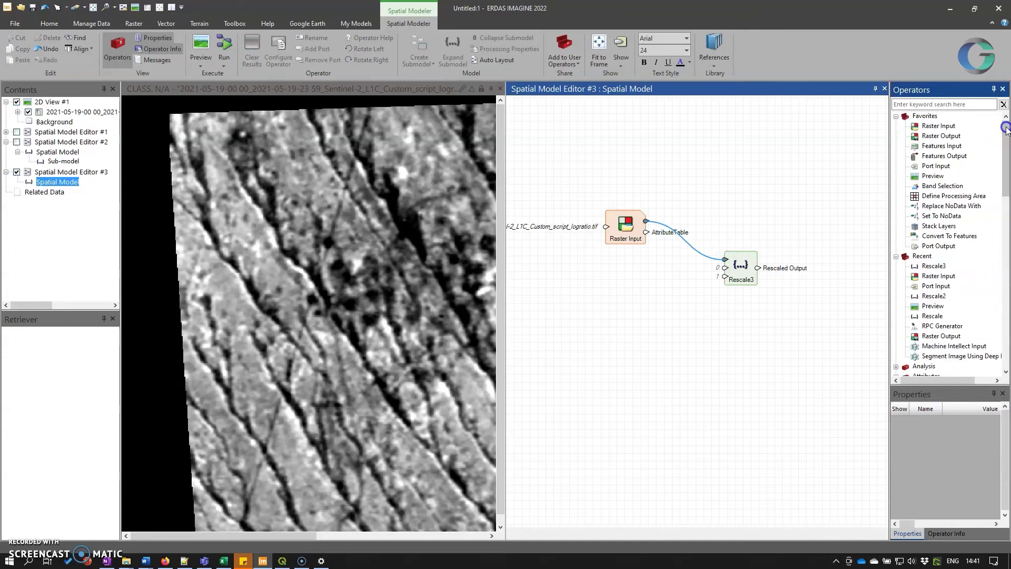
click(928, 177)
mouse_move(803, 282)
mouse_down()
mouse_move(760, 271)
mouse_move(802, 298)
mouse_up()
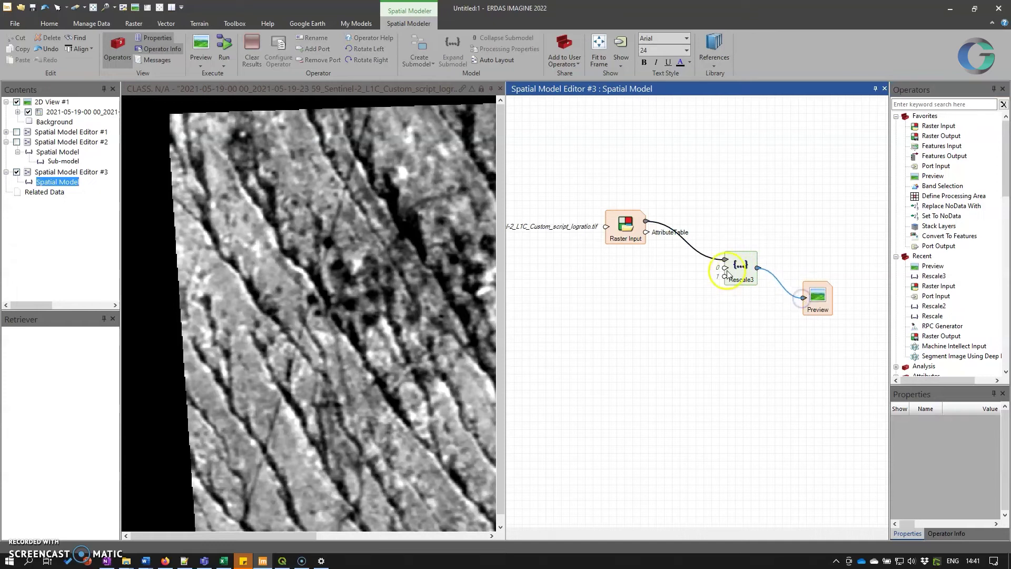
click(778, 335)
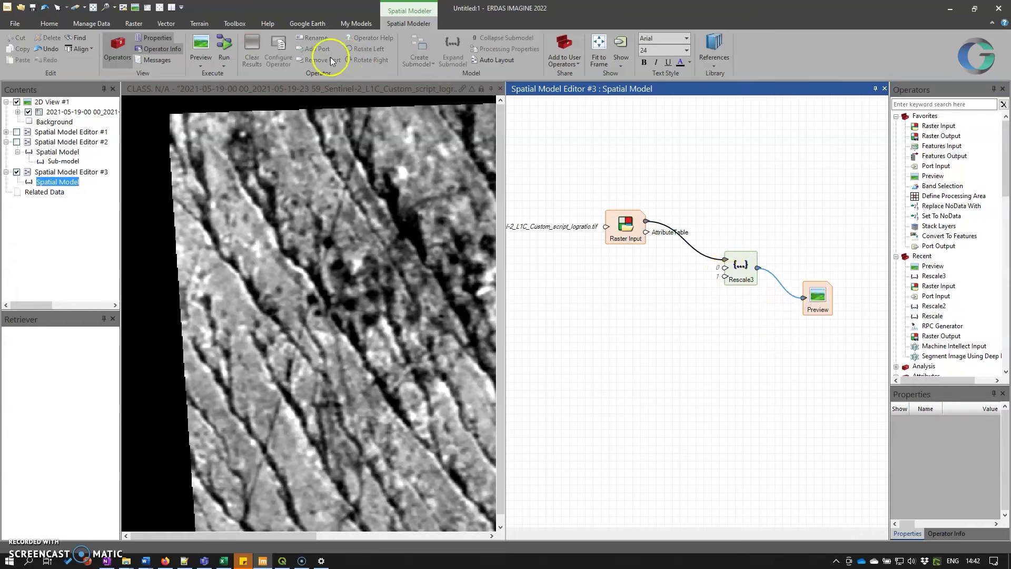
click(210, 48)
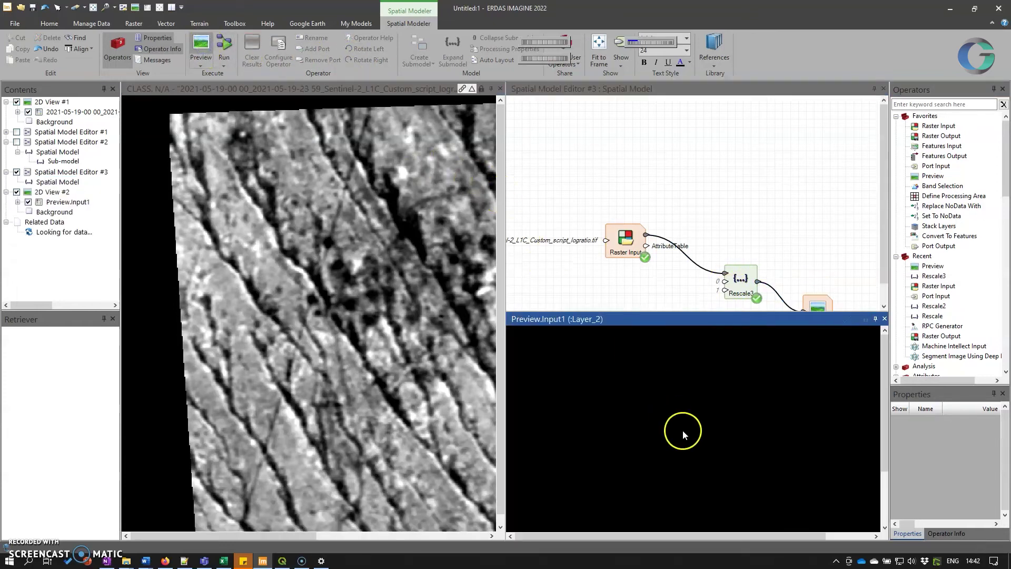
Inquire the rescaled pixel value at the white patch in the preview image.
click(665, 387)
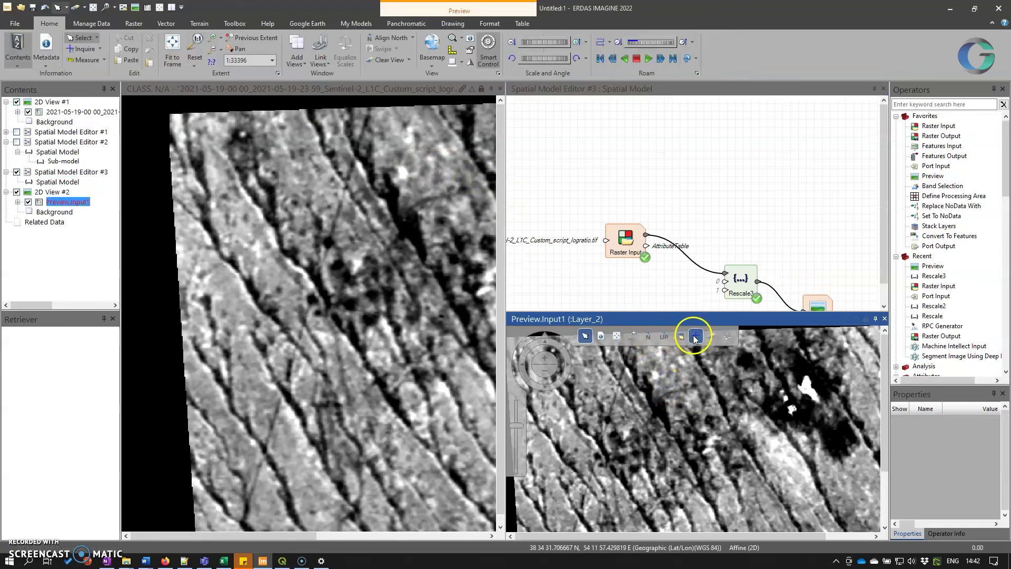
key(ctrl+shift+i)
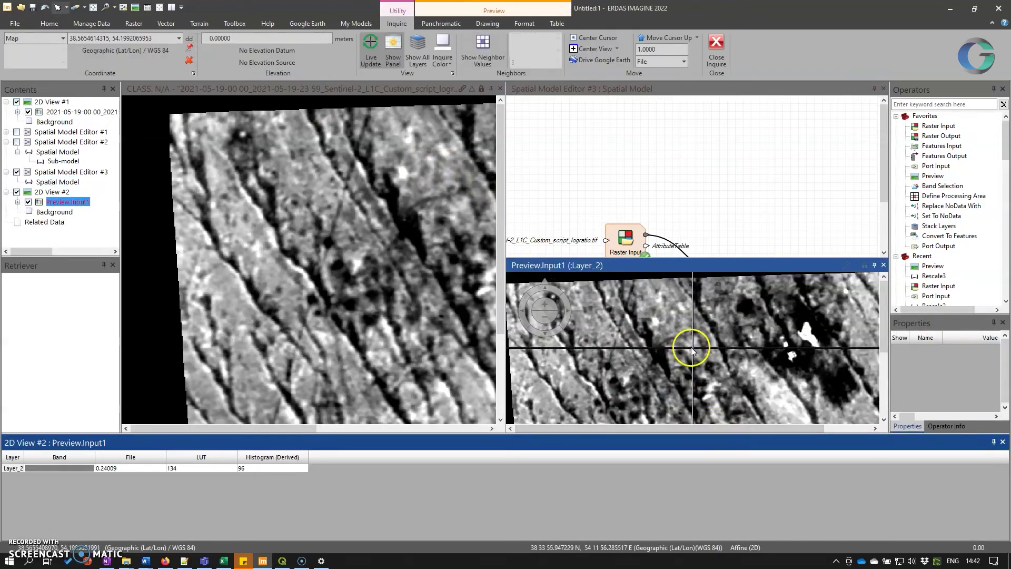
drag(692, 349, 806, 328)
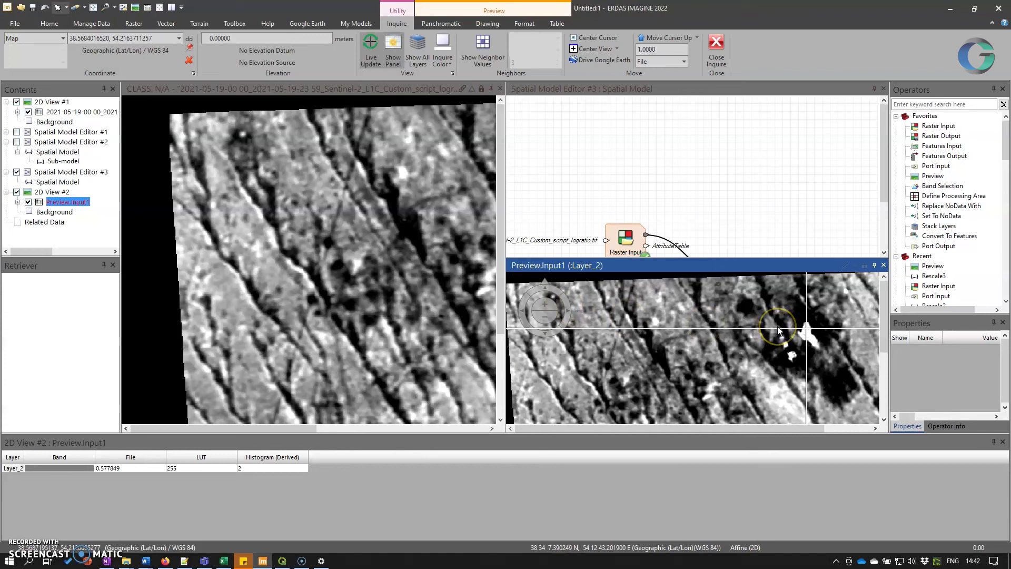
drag(700, 198, 637, 128)
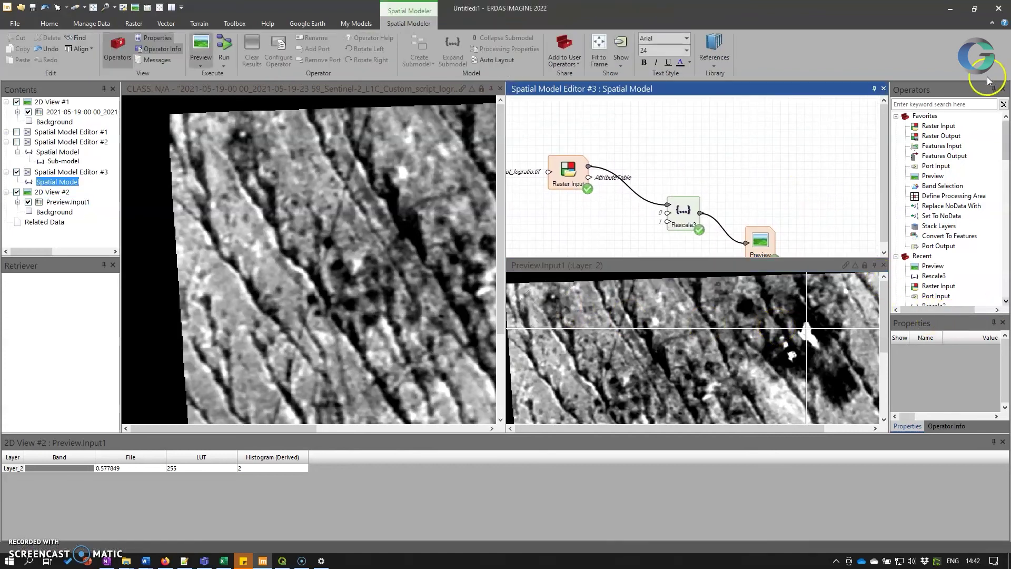
drag(1006, 134, 1006, 276)
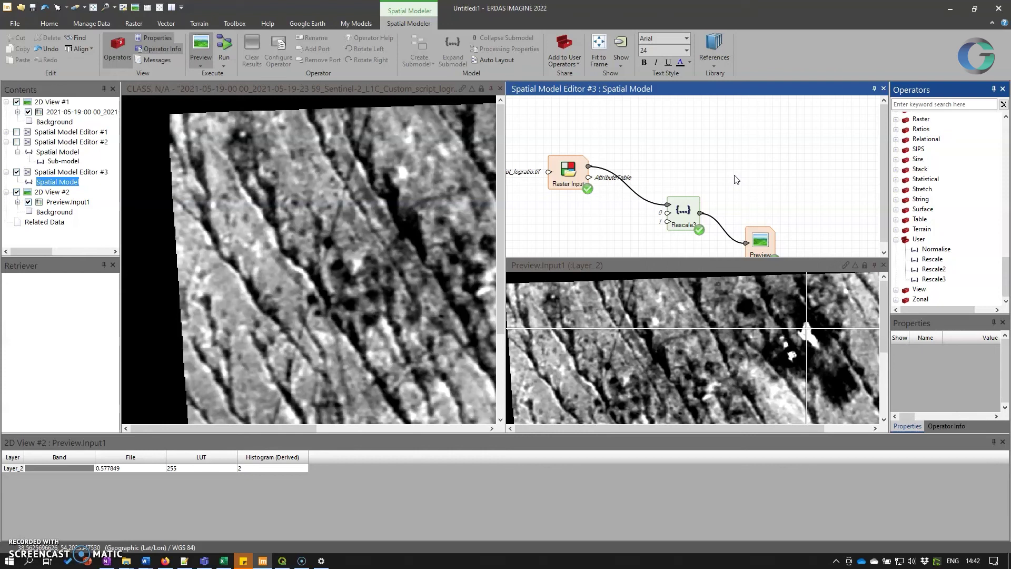
mouse_move(741, 183)
mouse_down()
mouse_move(694, 146)
mouse_move(732, 172)
mouse_up()
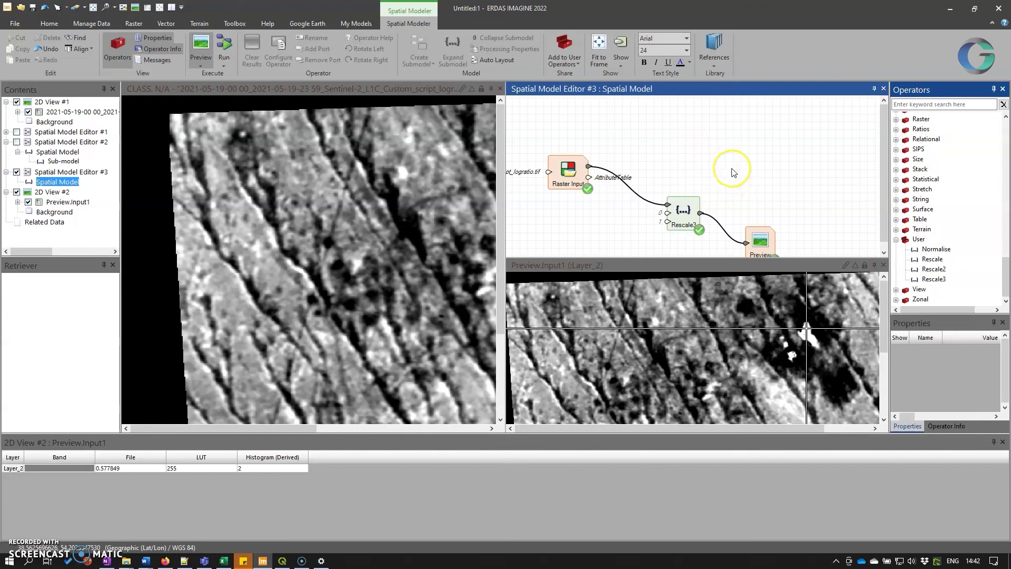